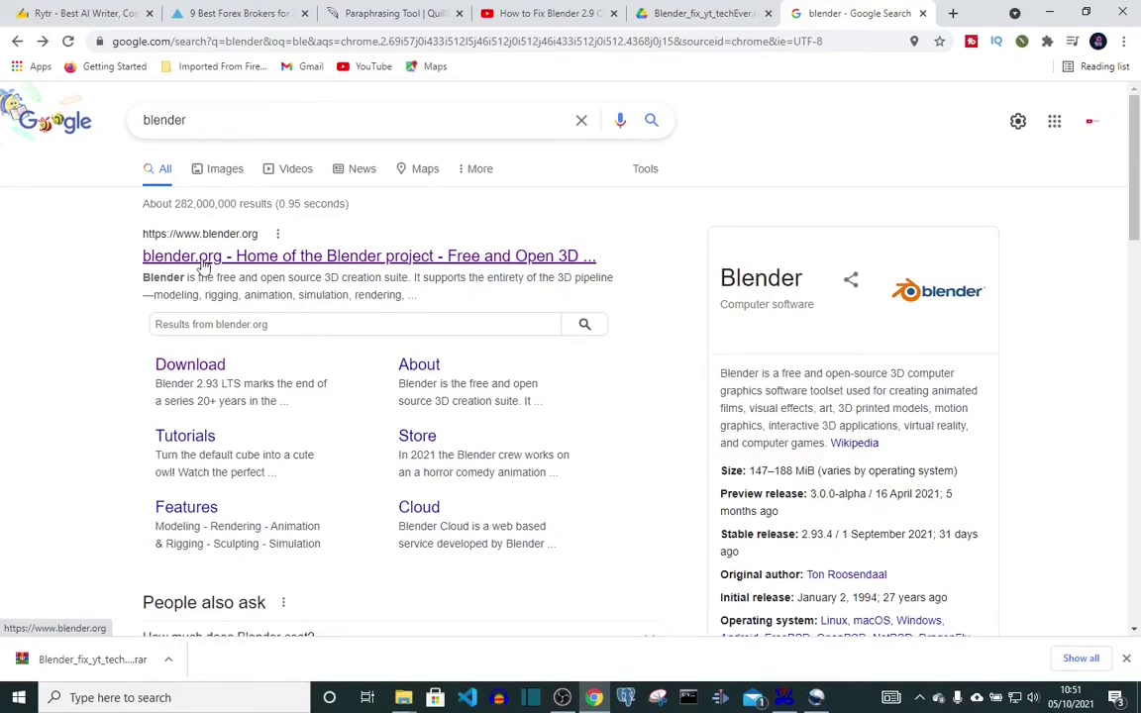
Open the blender.org result and go to its Blender 2.93.4 download page
click(203, 258)
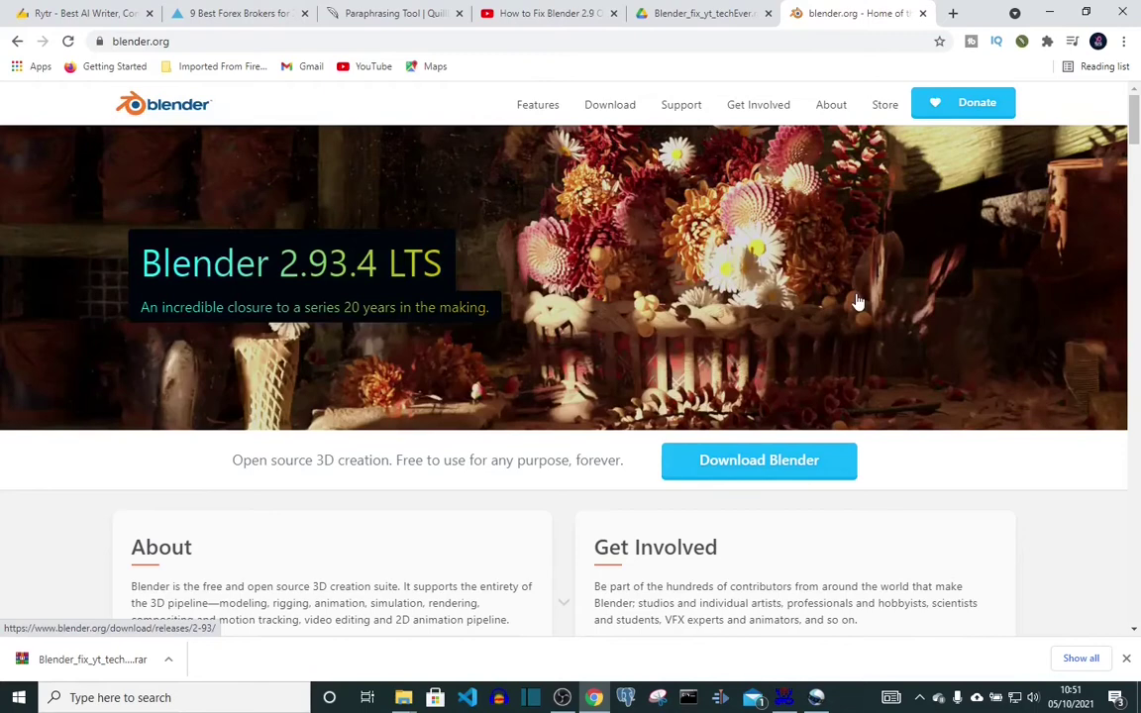
scroll(856, 300, down, 2)
scroll(856, 301, down, 2)
scroll(858, 302, up, 2)
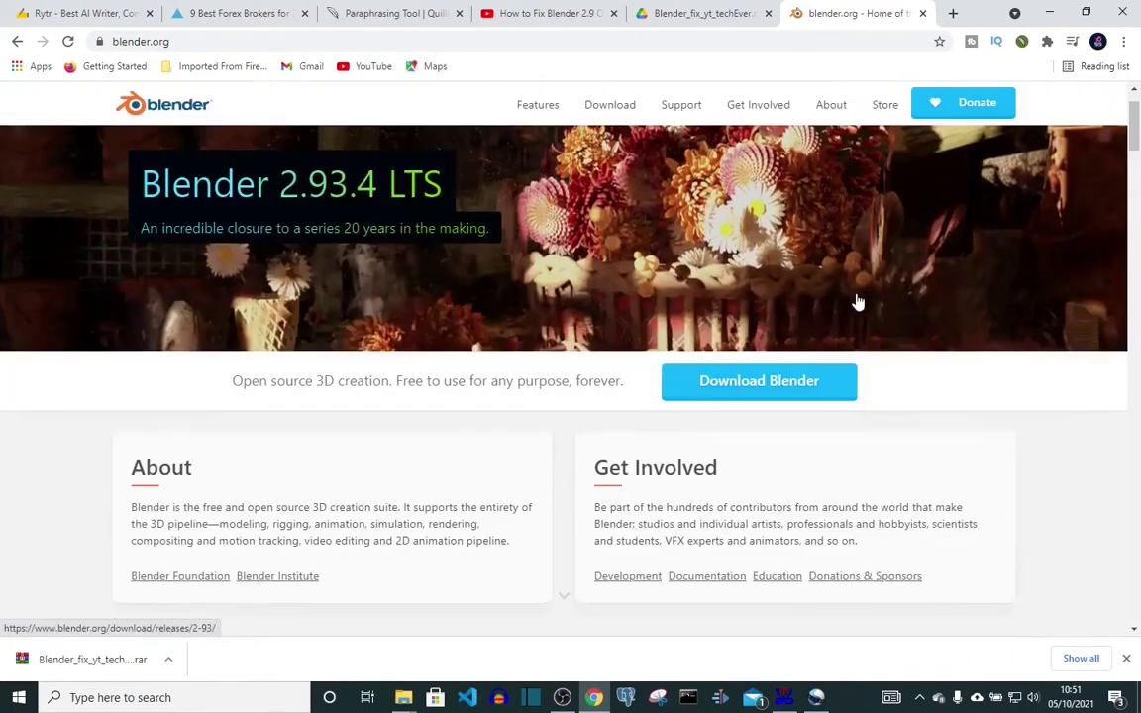
click(739, 387)
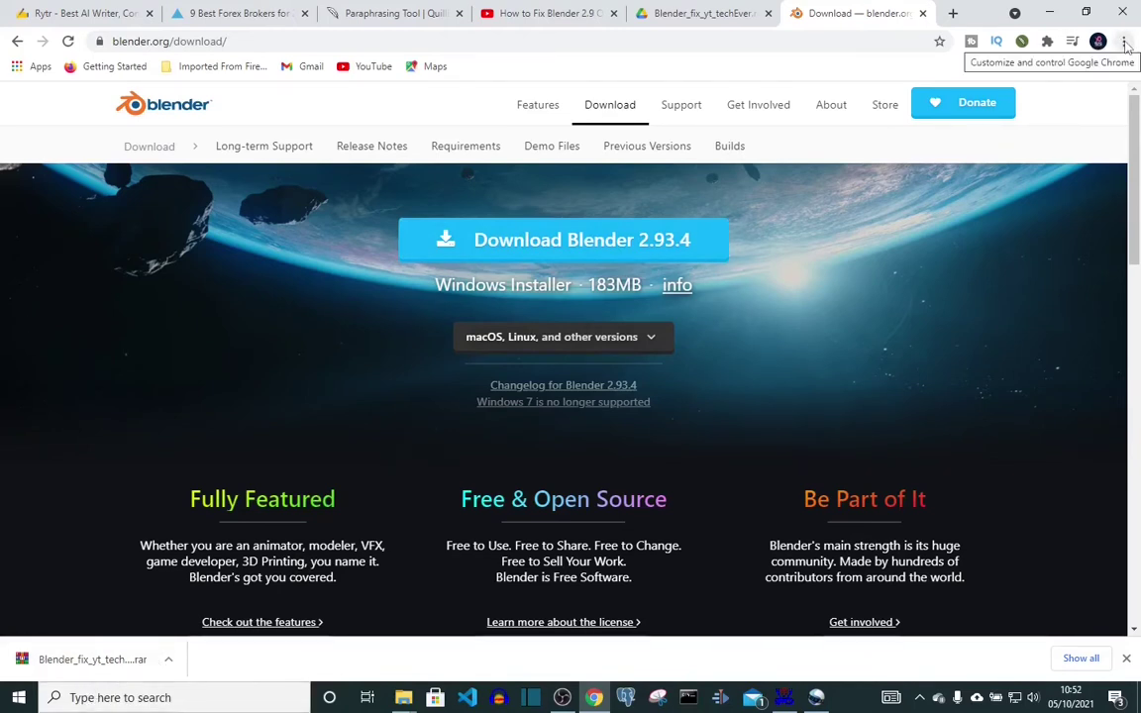
Find blender-2.93.4-windows-x64.msi via Chrome's Downloads list and run it
click(1125, 42)
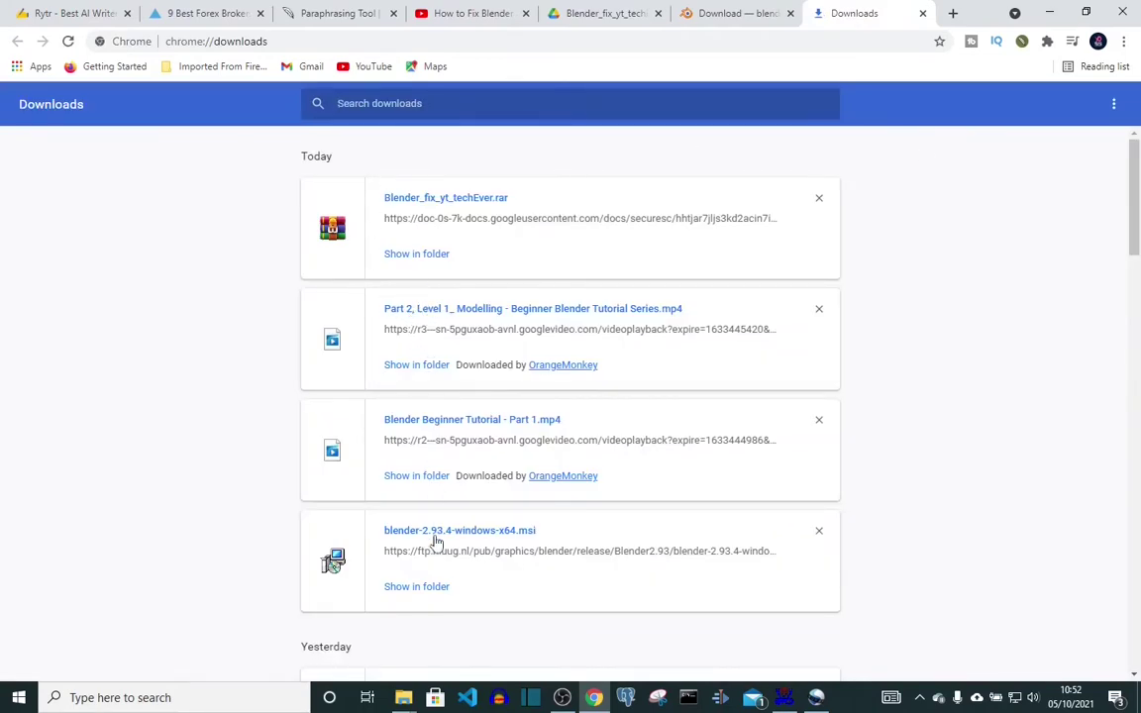
click(440, 590)
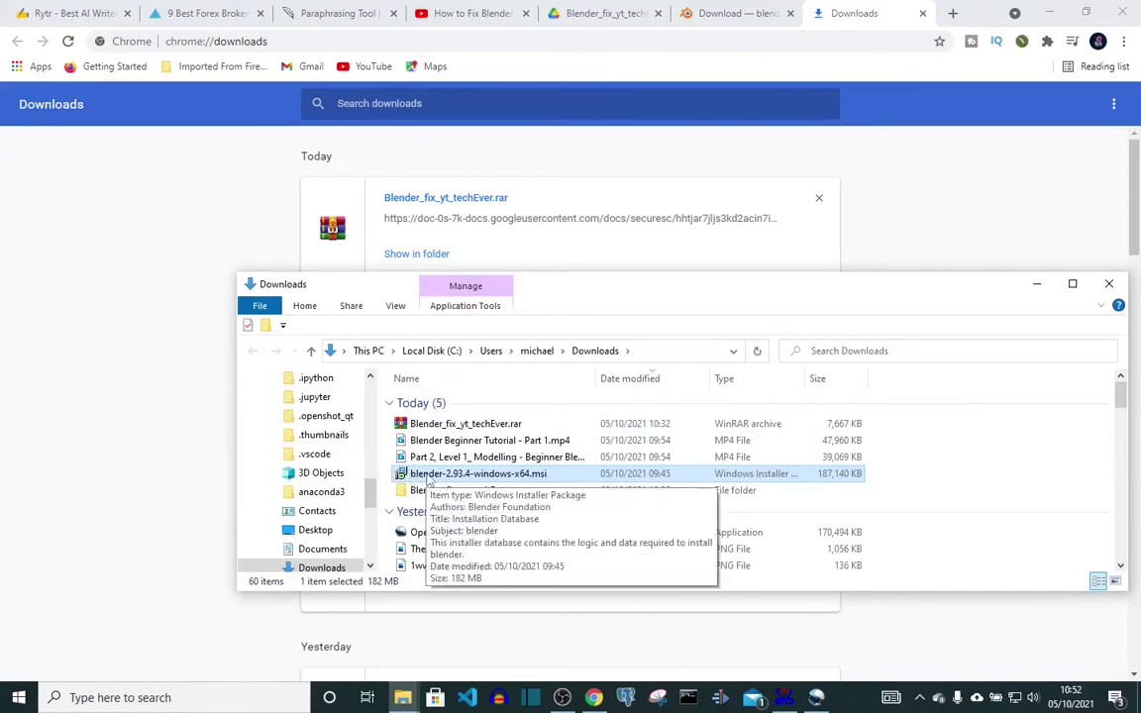
double_click(428, 480)
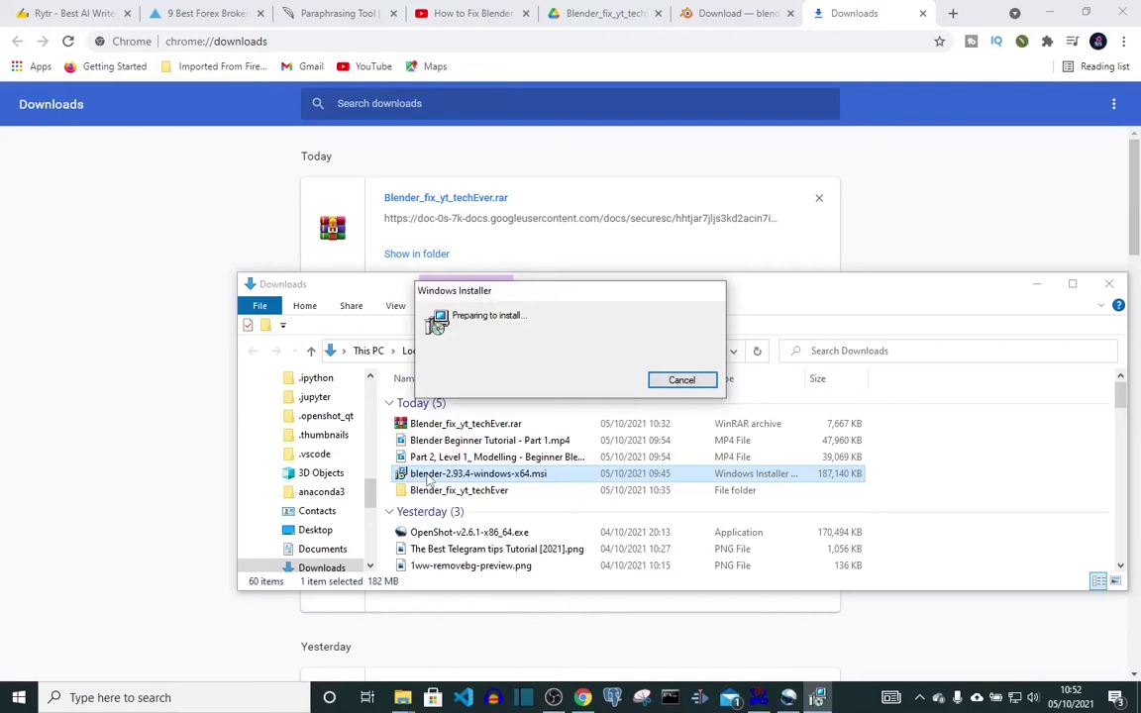
Accept the GPL license and install Blender with default features into Program Files
click(1110, 287)
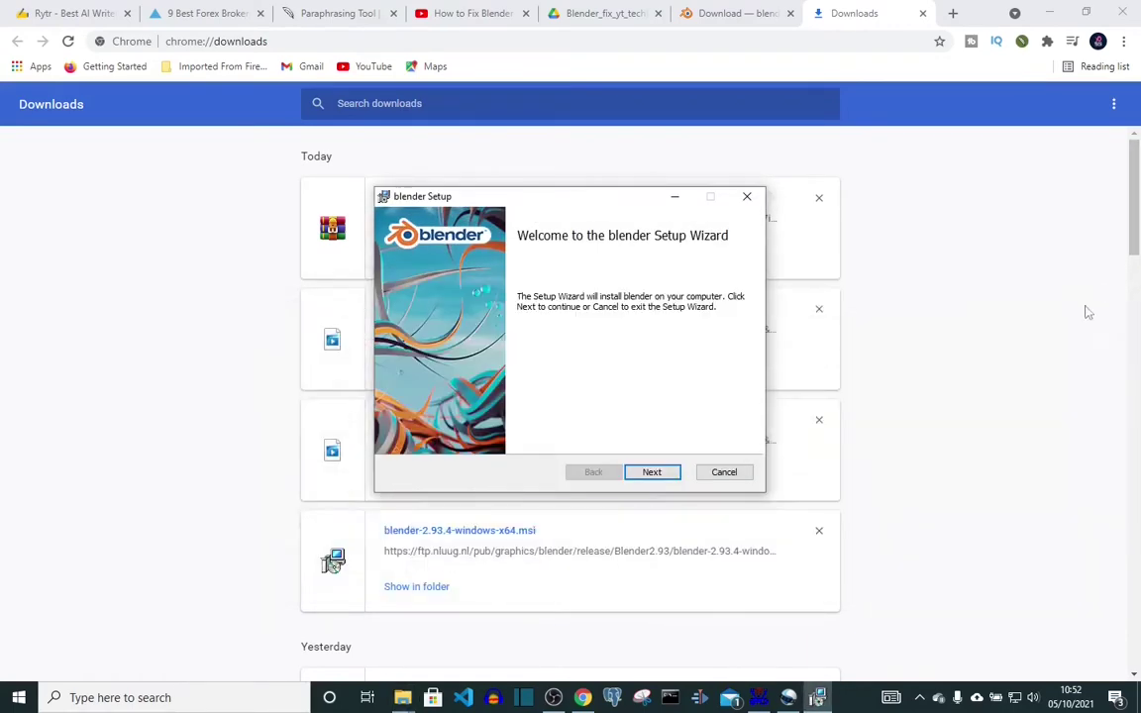
click(654, 476)
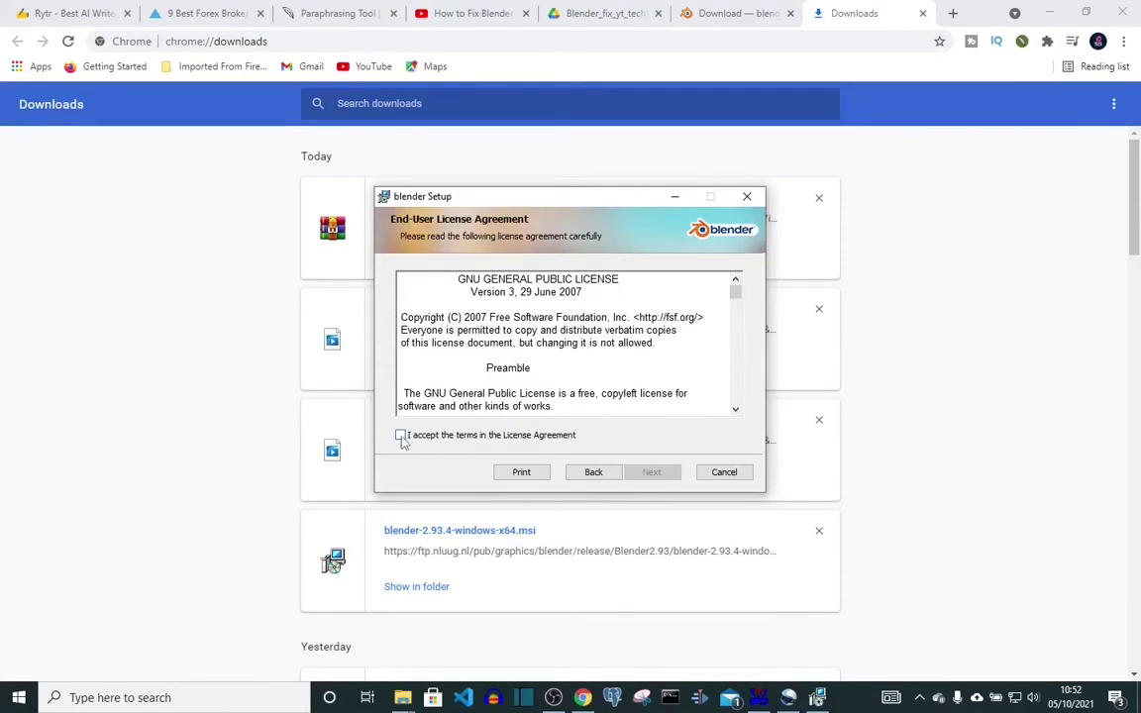
click(402, 436)
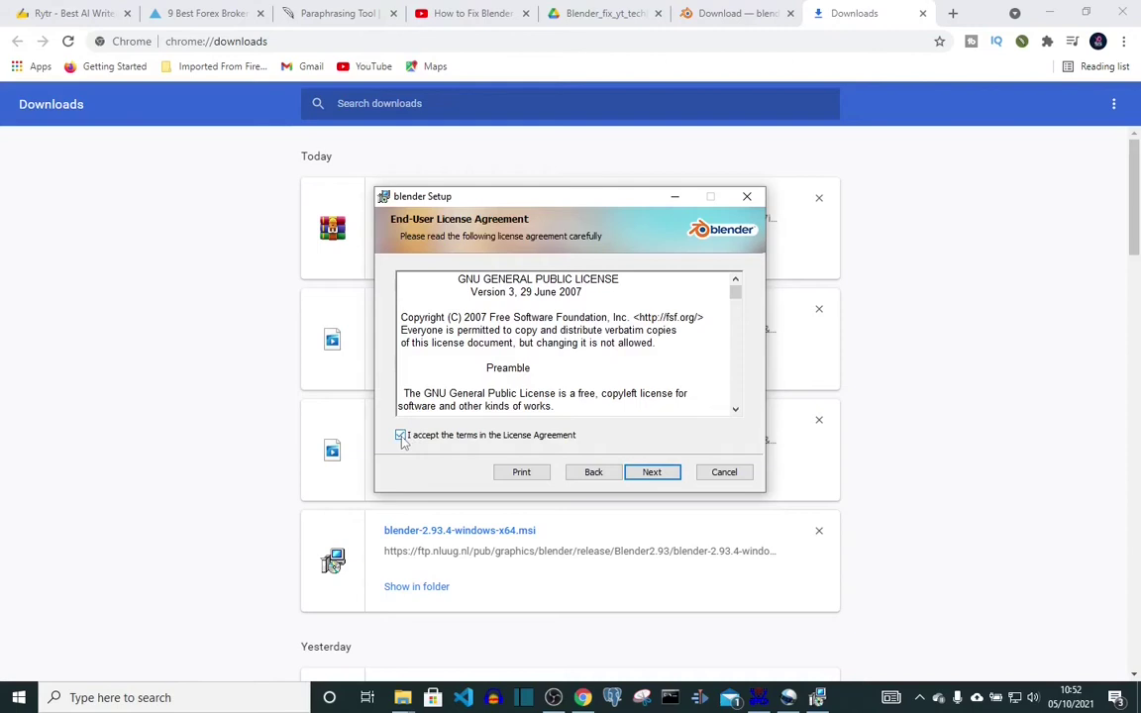
click(672, 477)
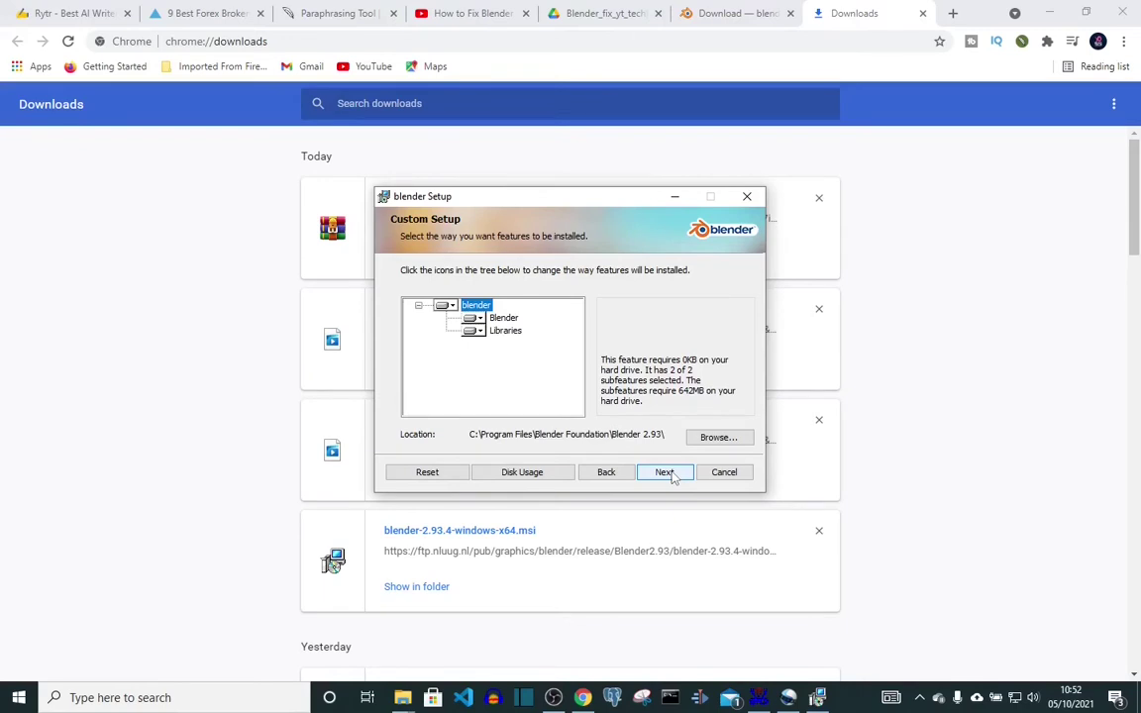
click(673, 477)
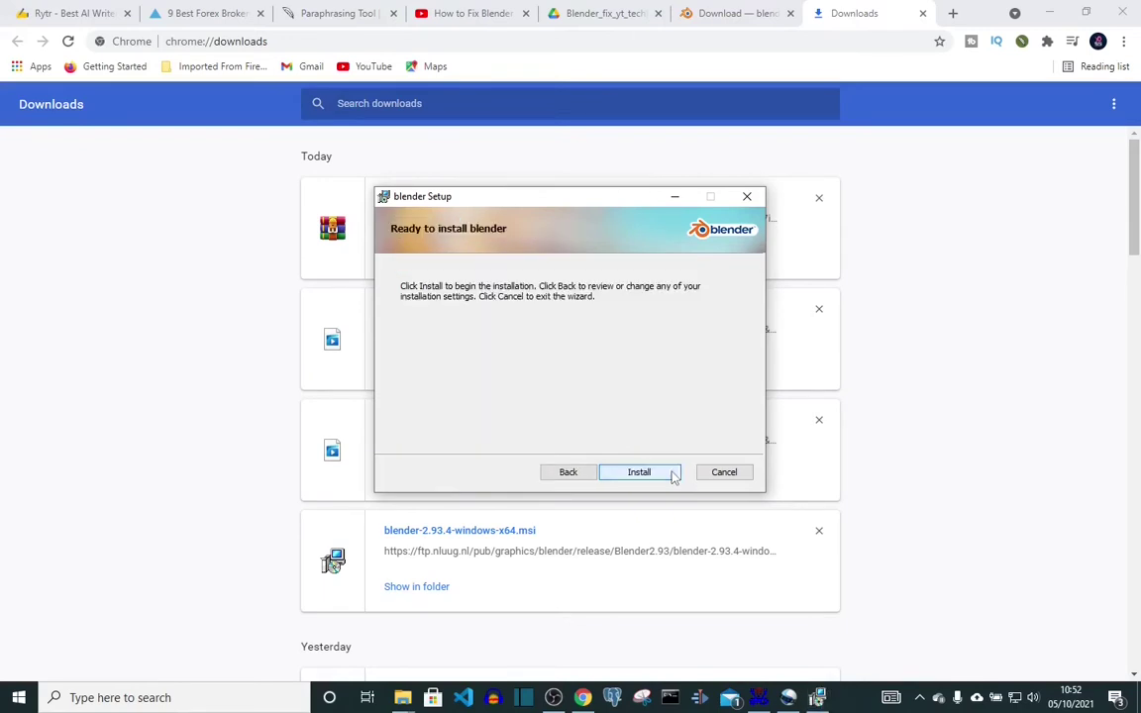
click(662, 476)
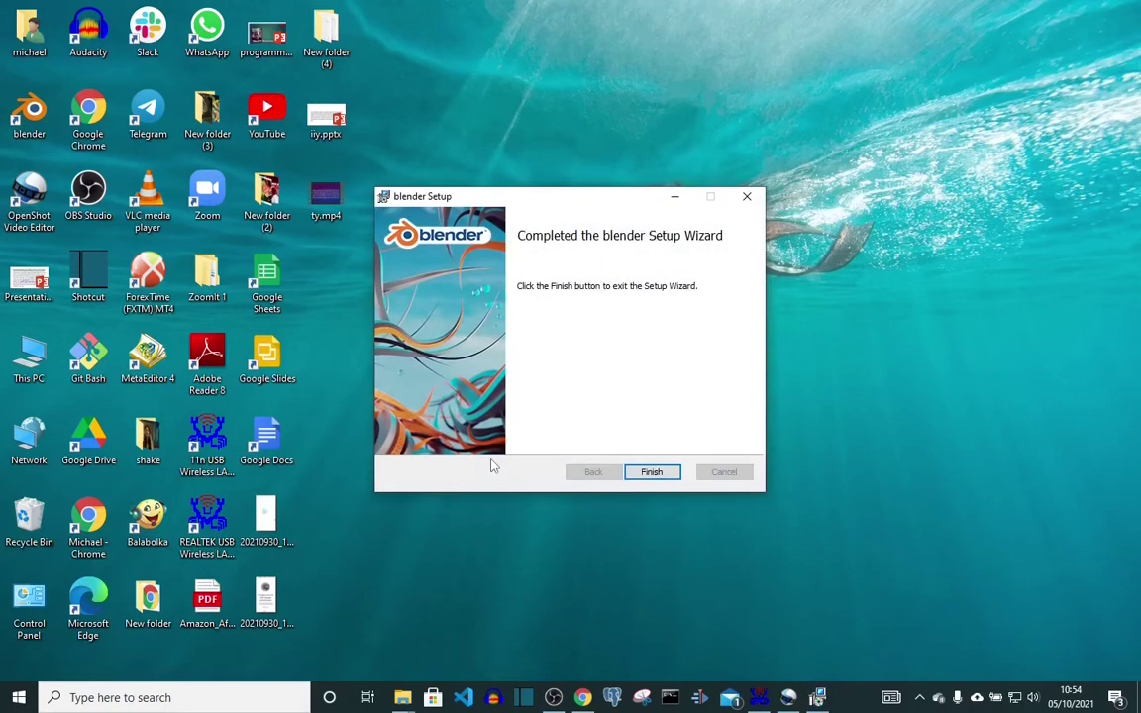
Finish the installer, start Blender from its desktop shortcut, and confirm the default Quick Setup
click(665, 475)
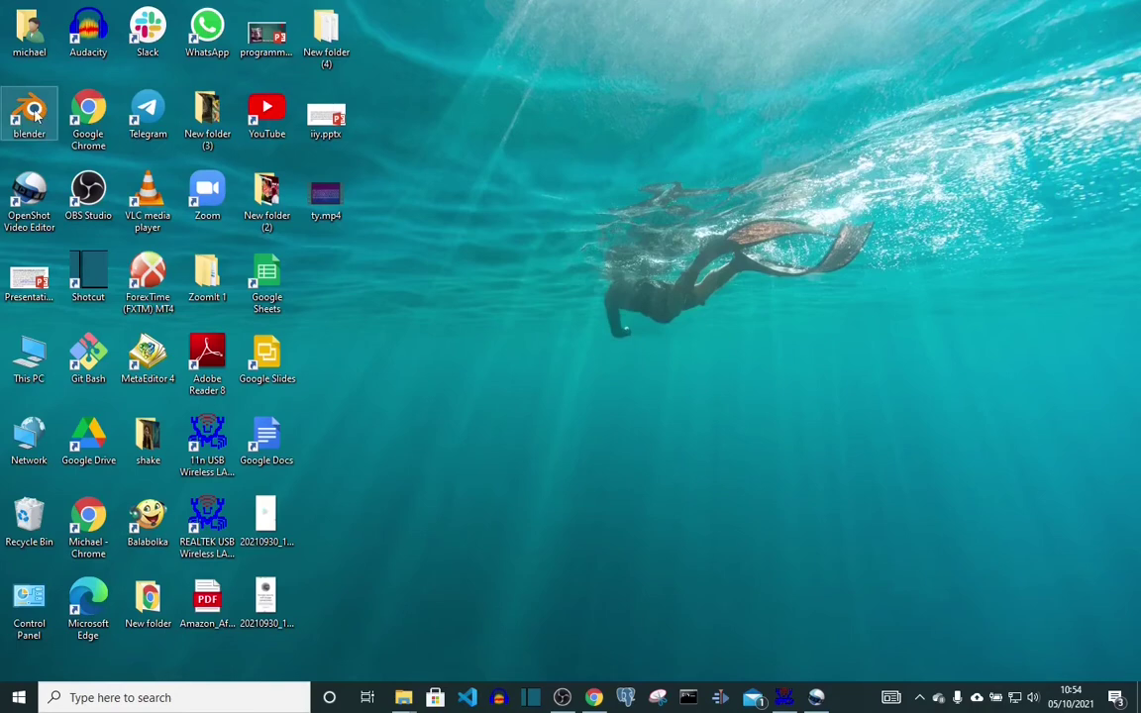
double_click(35, 116)
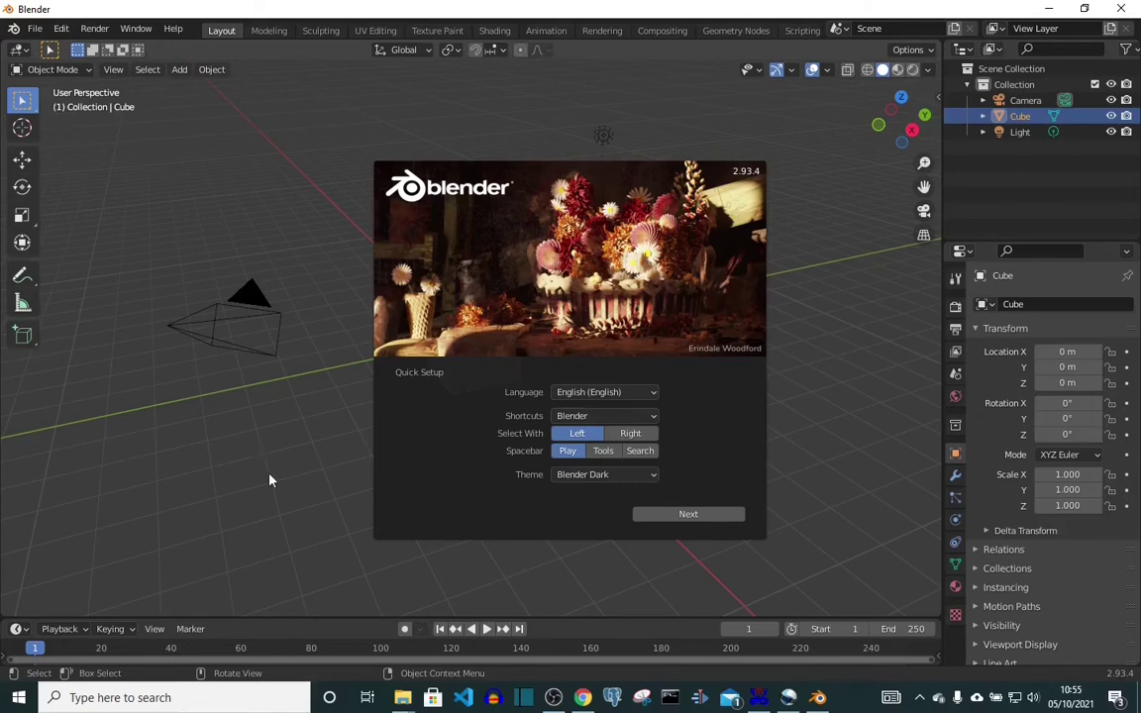
click(713, 519)
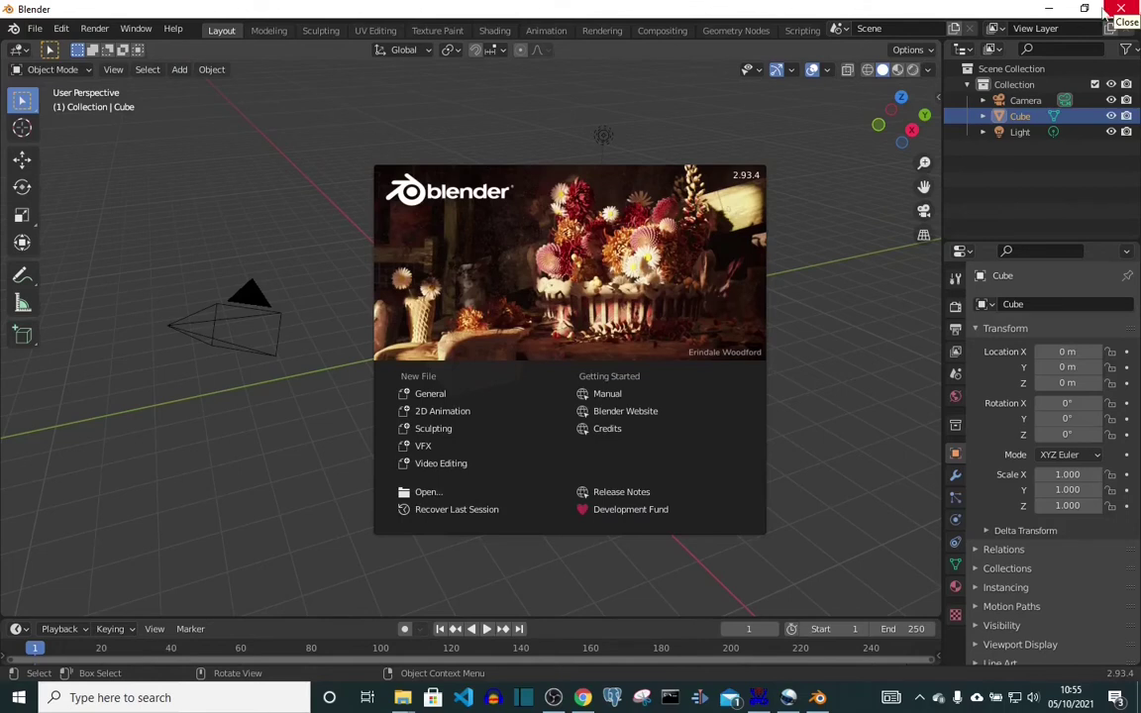
Minimize Blender and open the Downloads folder from This PC in a maximized window
click(1052, 12)
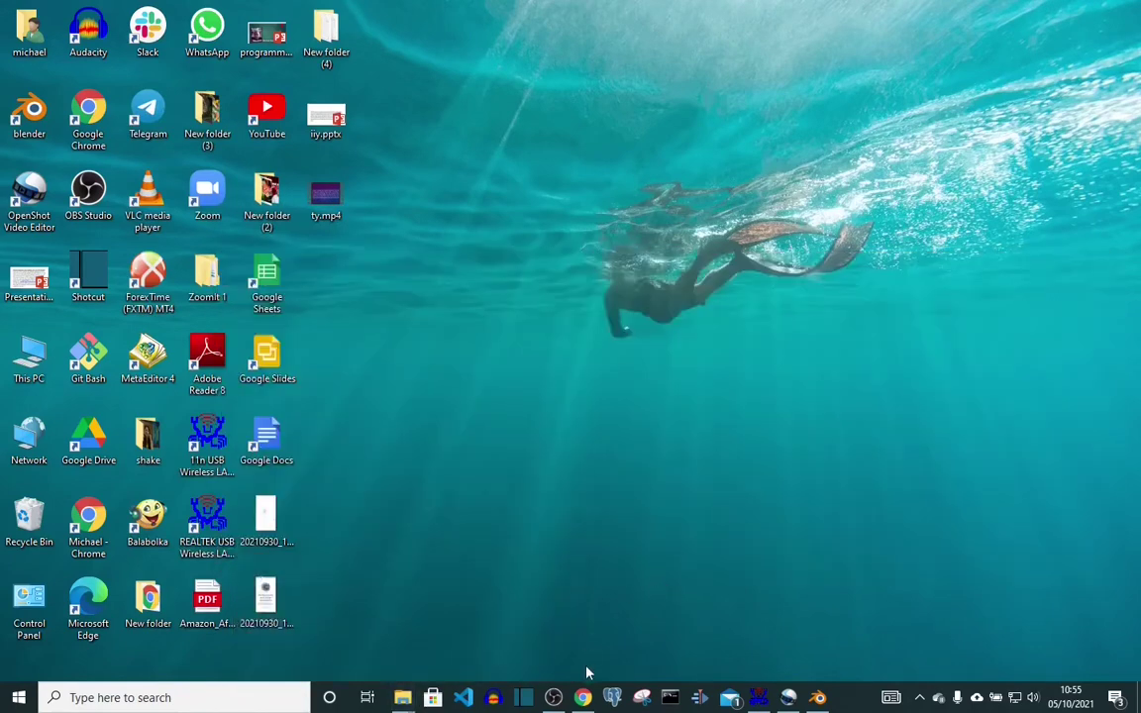
mouse_move(402, 698)
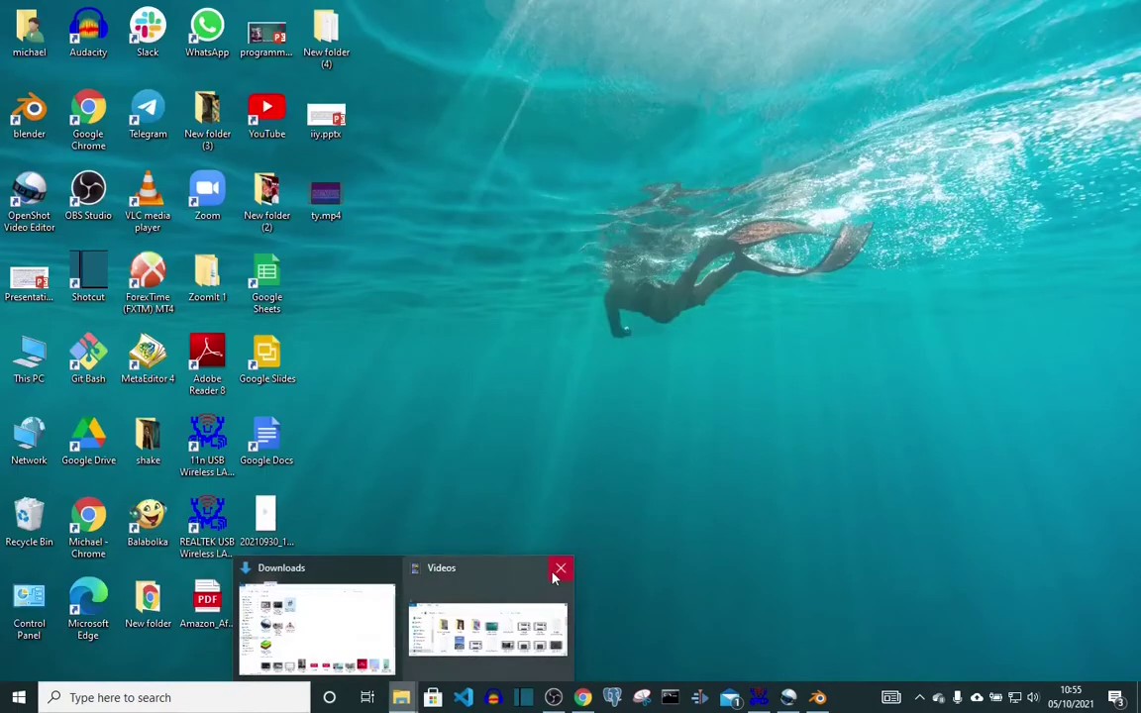
click(560, 568)
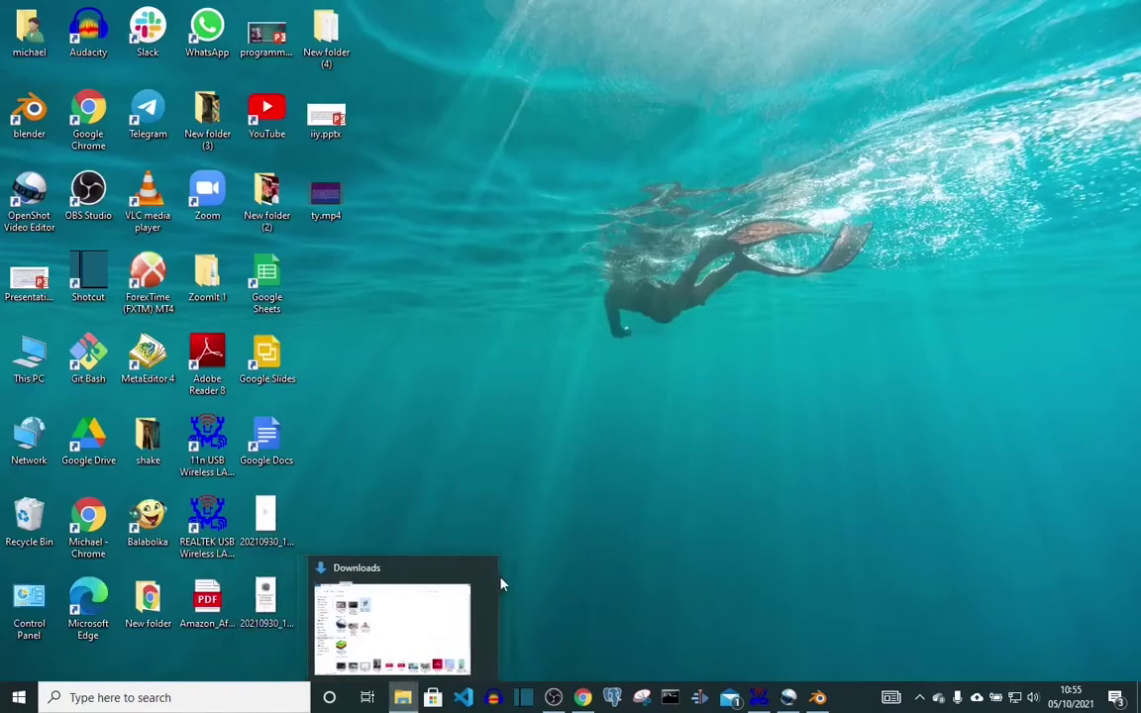
double_click(31, 364)
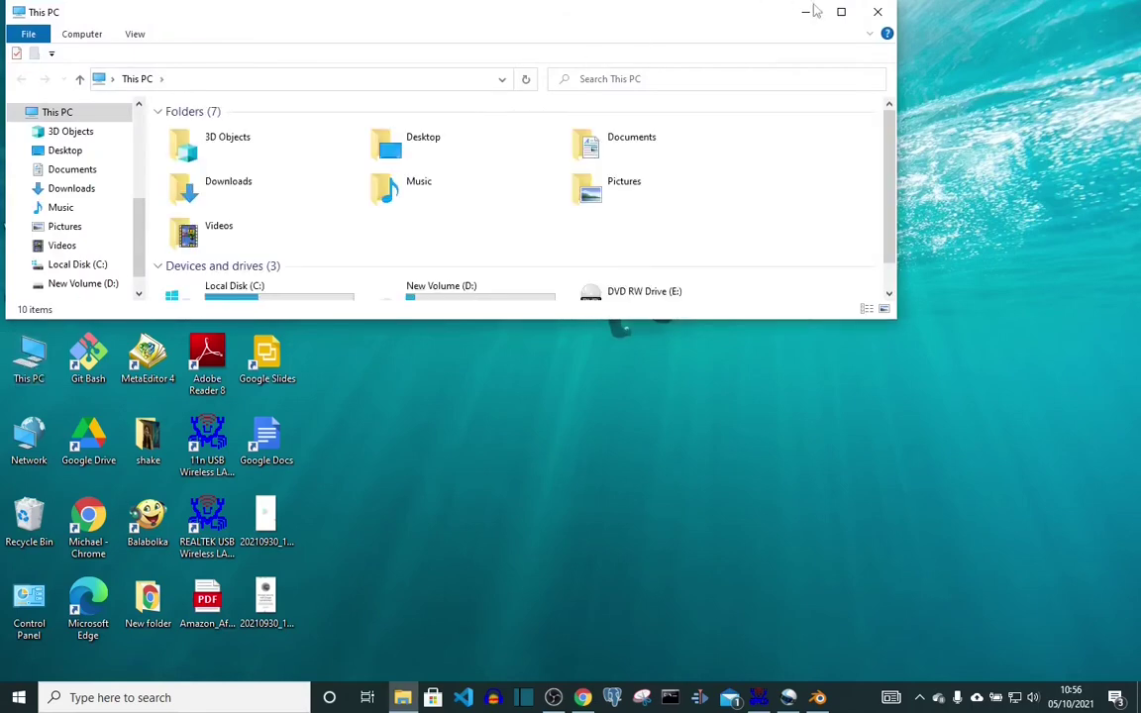
click(841, 12)
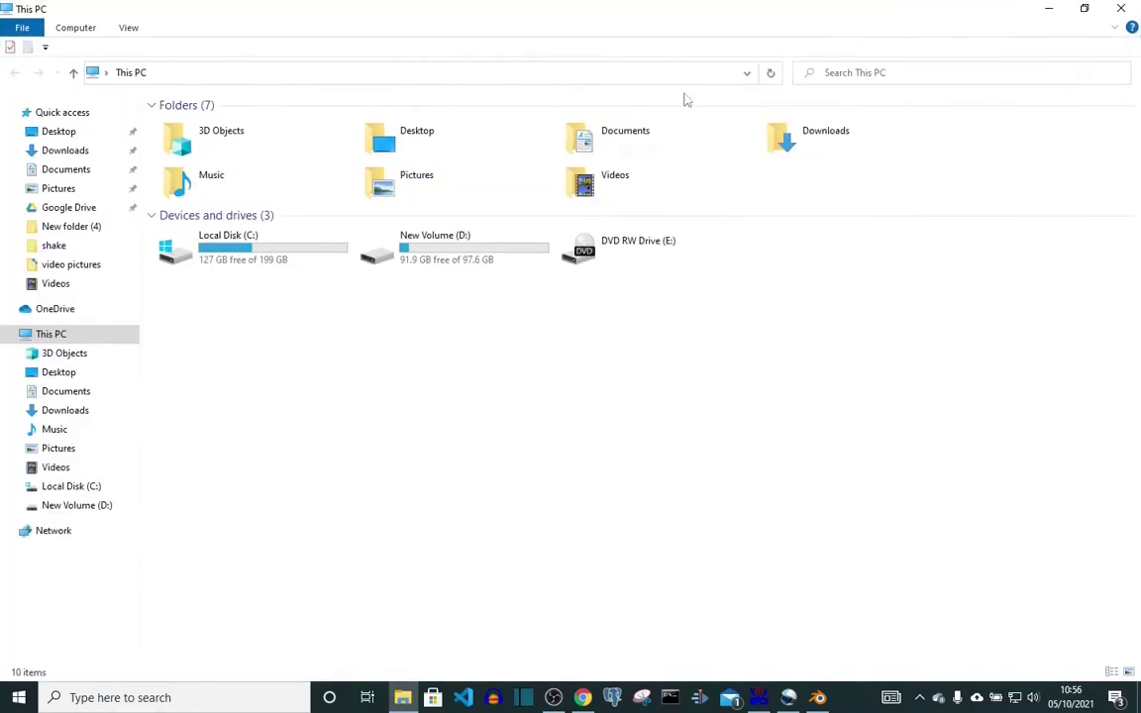
double_click(783, 146)
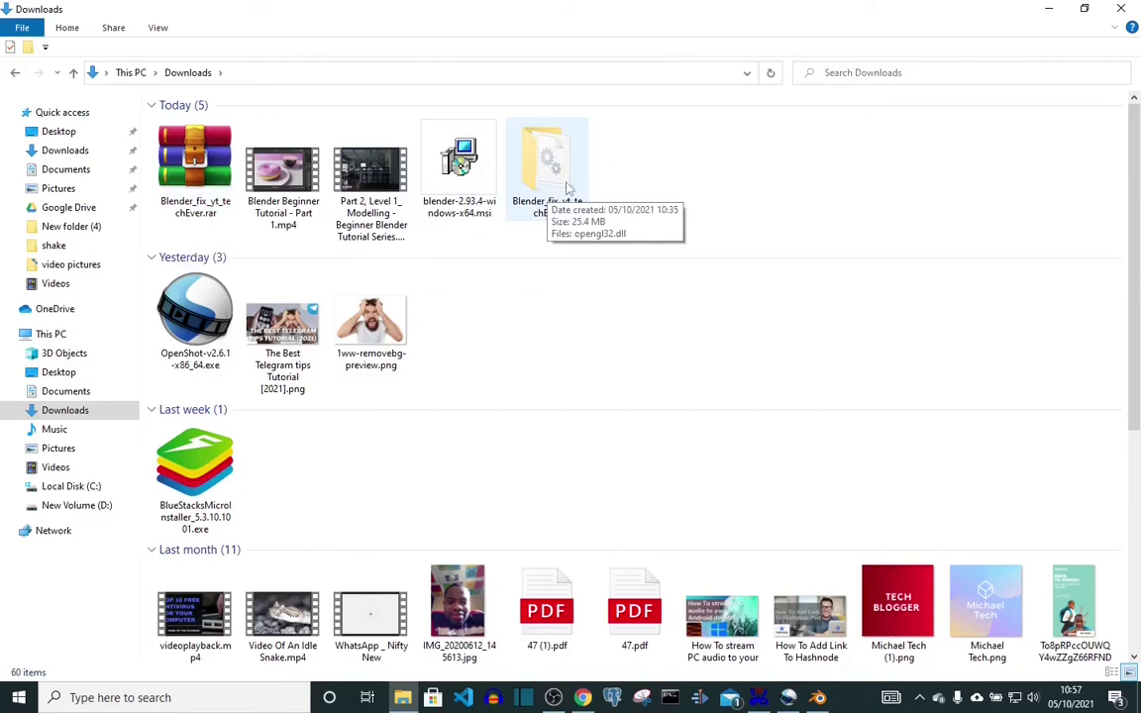
Copy opengl32.dll to the clipboard from Downloads\Blender_fix_yt_techEver
double_click(565, 188)
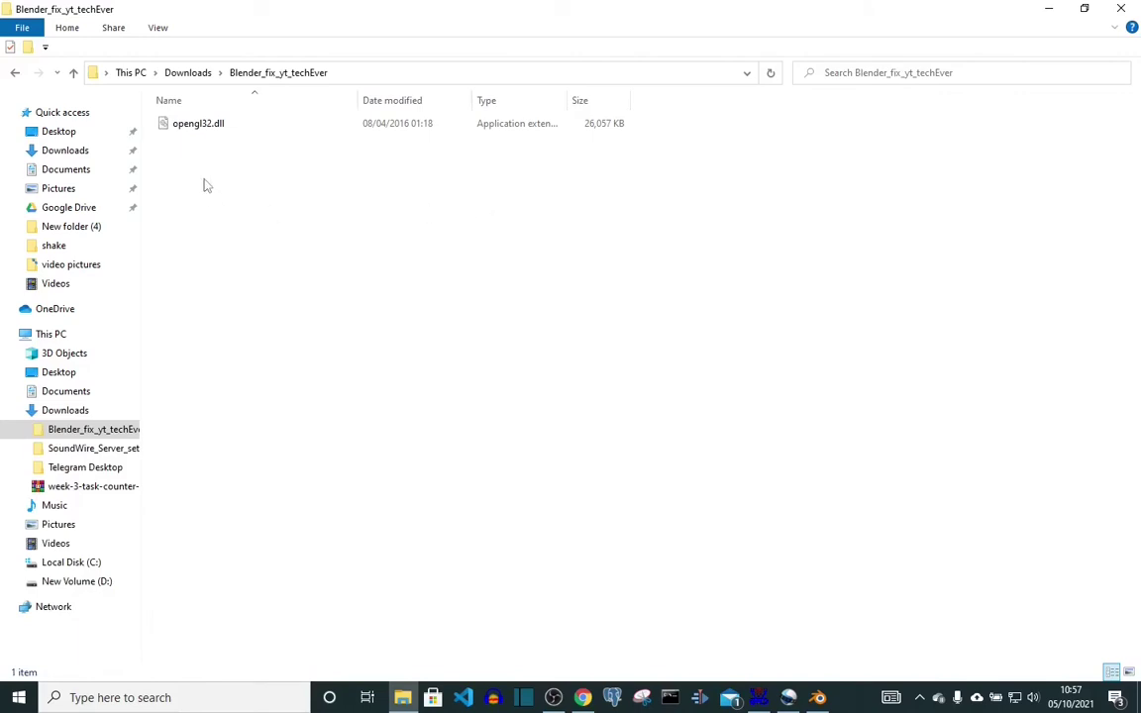
click(15, 74)
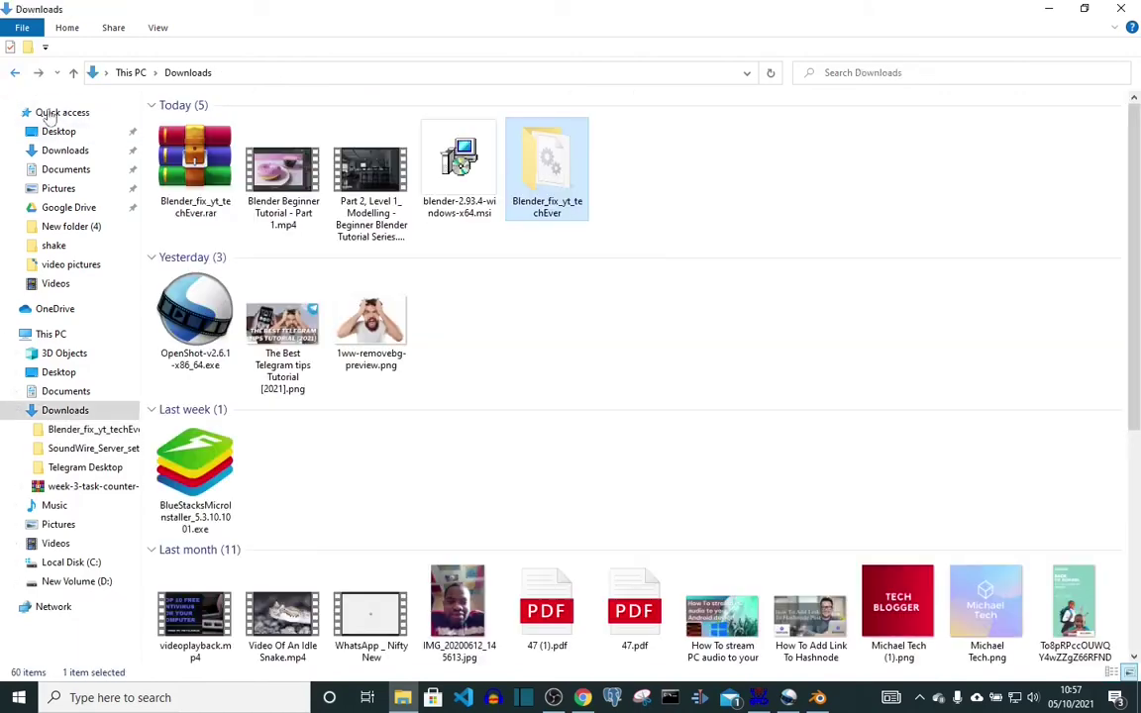
double_click(545, 206)
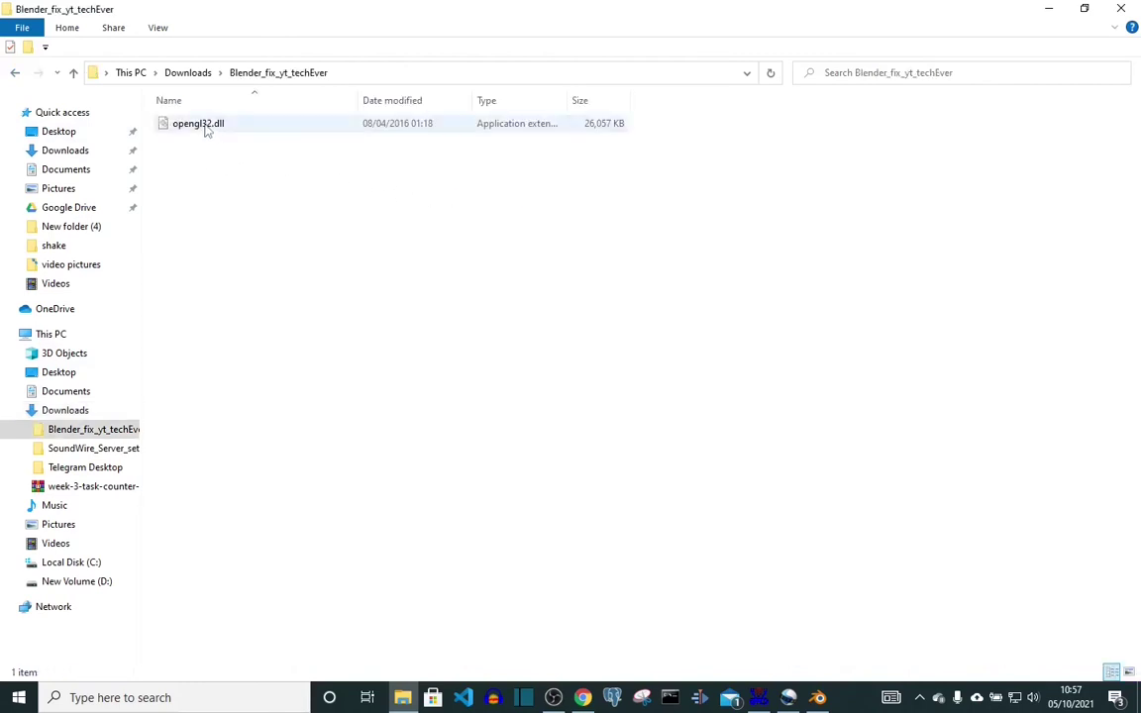
click(171, 125)
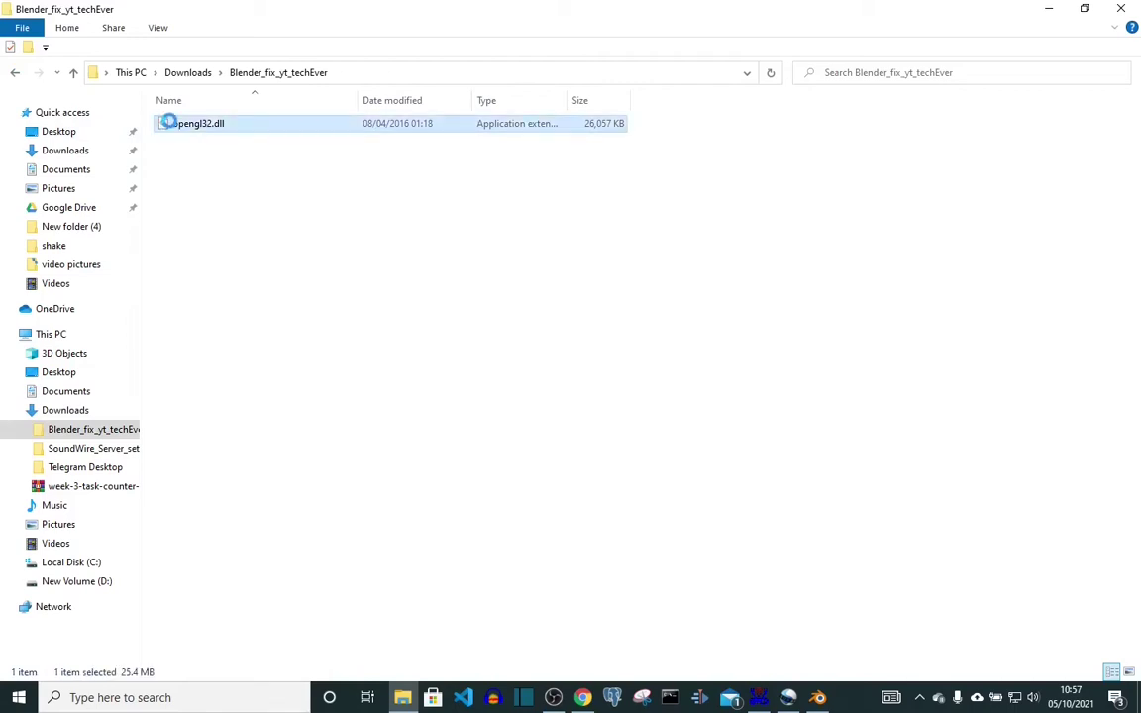
right_click(170, 121)
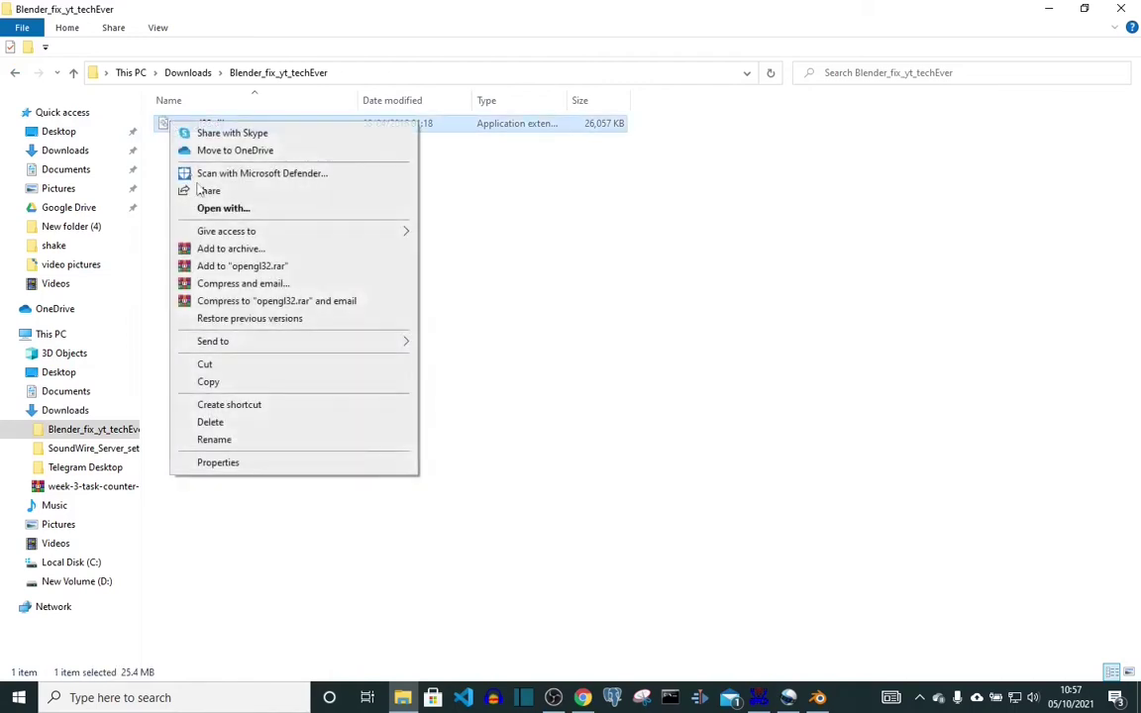
click(207, 382)
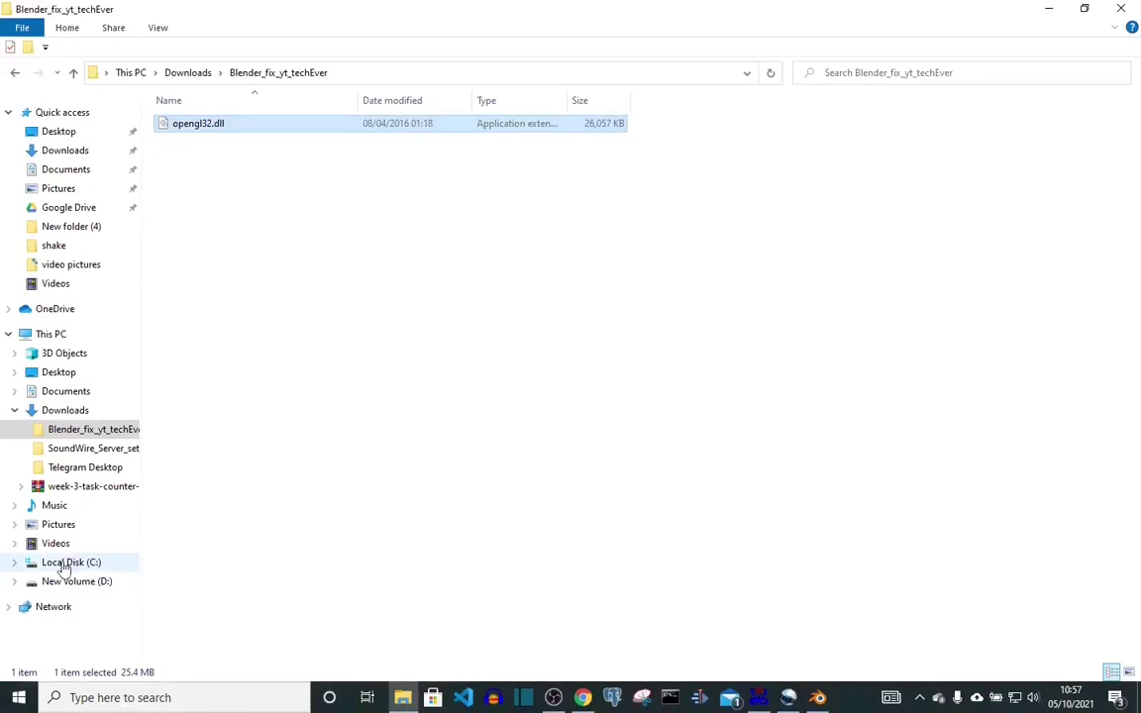
Navigate to C:\Program Files\Blender Foundation\Blender 2.93
click(63, 562)
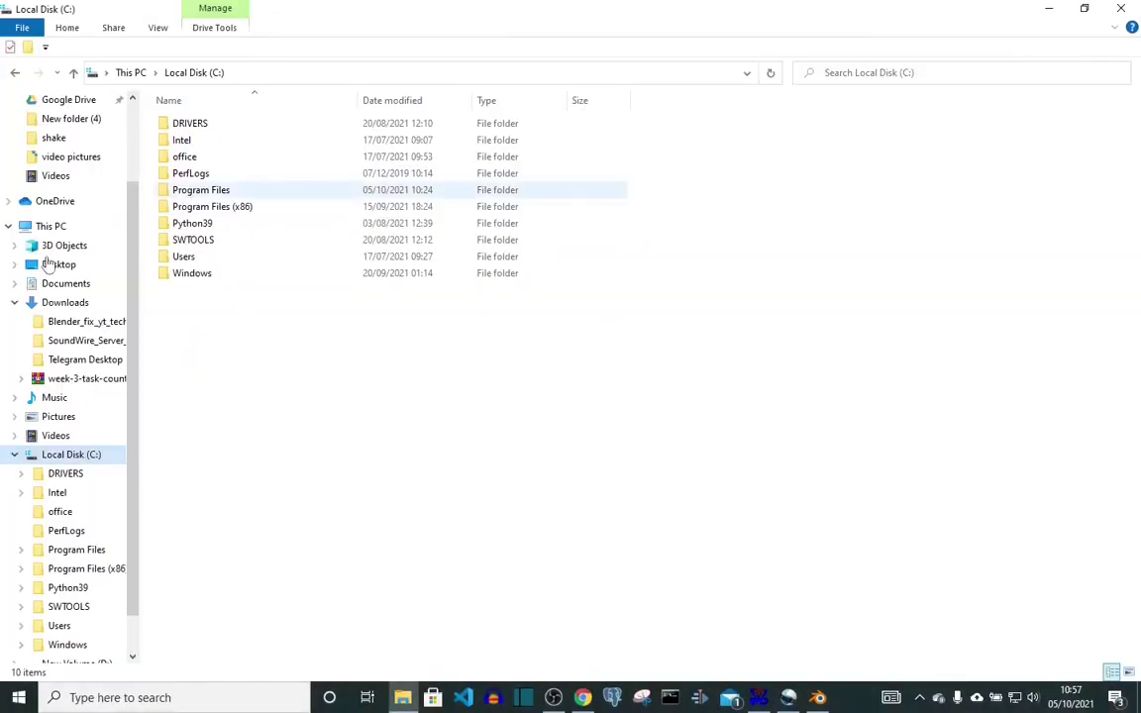
double_click(199, 190)
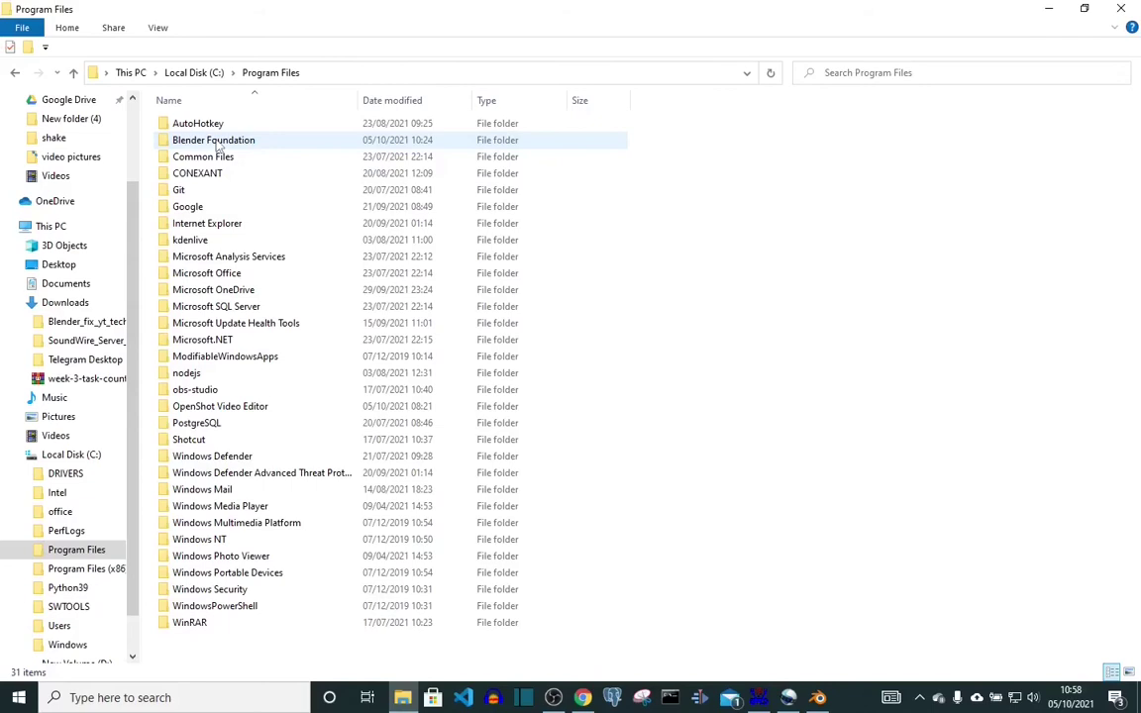
double_click(218, 140)
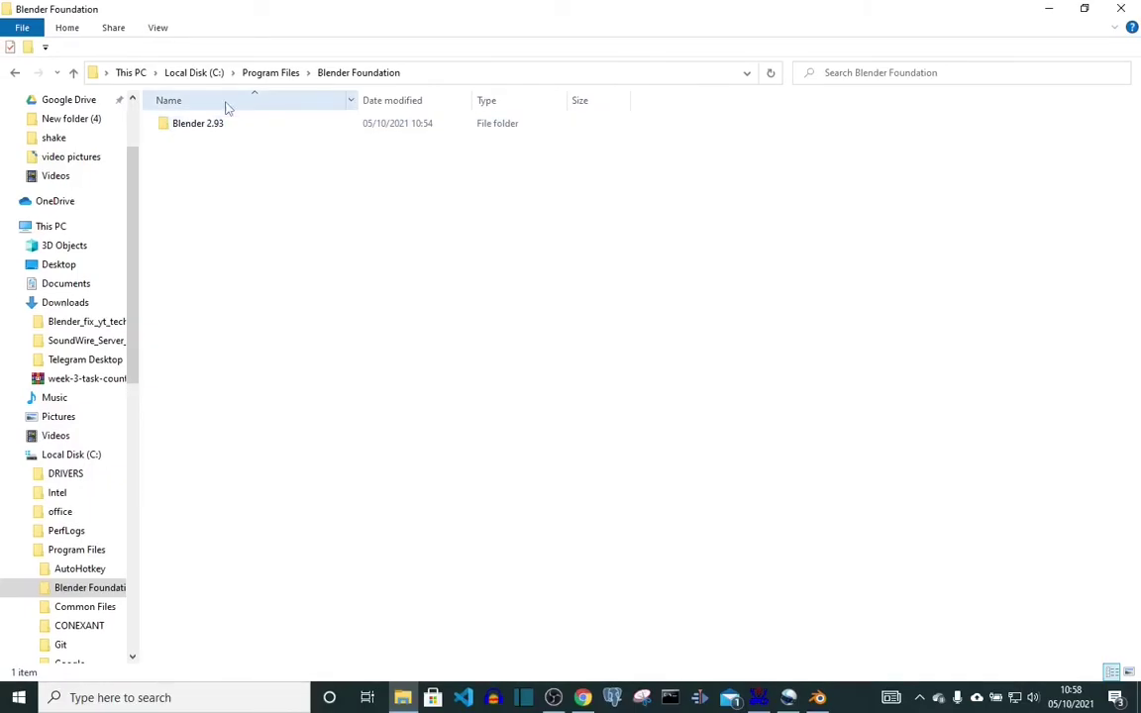
double_click(213, 124)
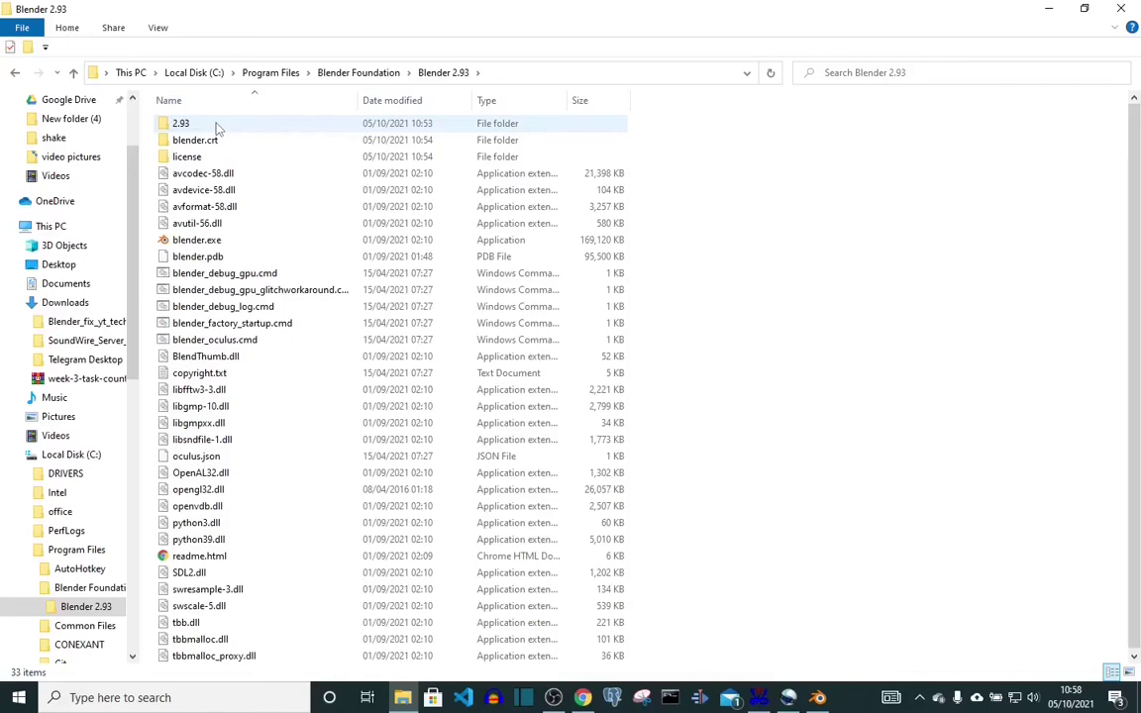
right_click(682, 257)
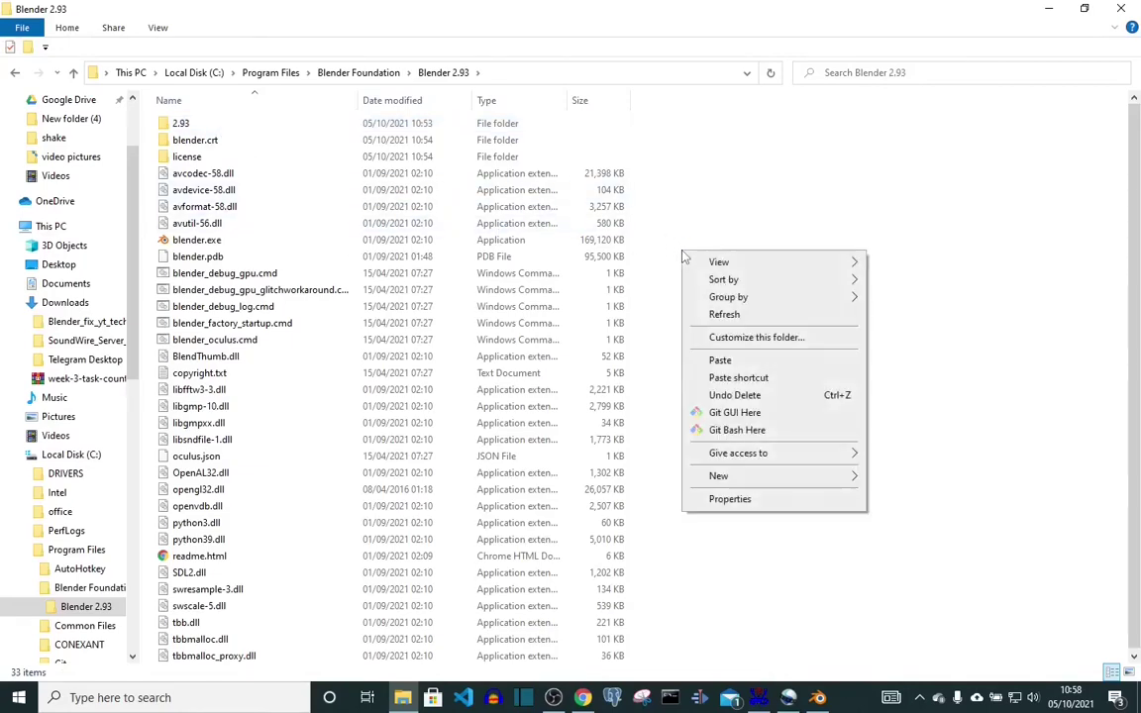
click(729, 364)
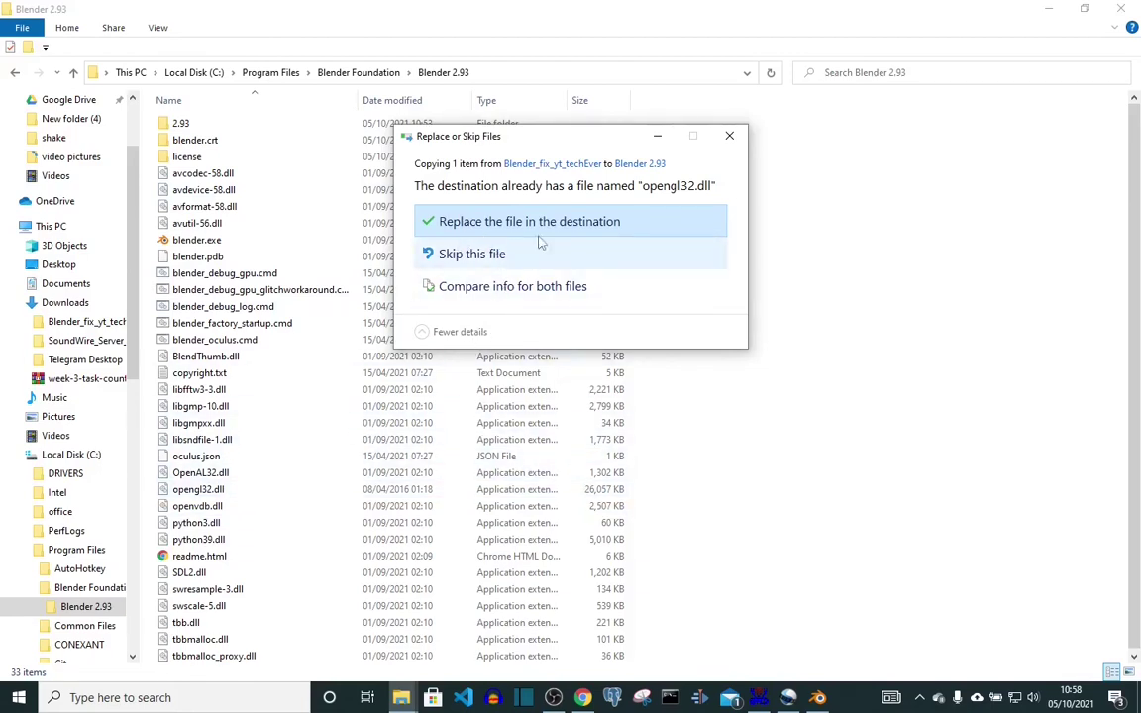
click(730, 140)
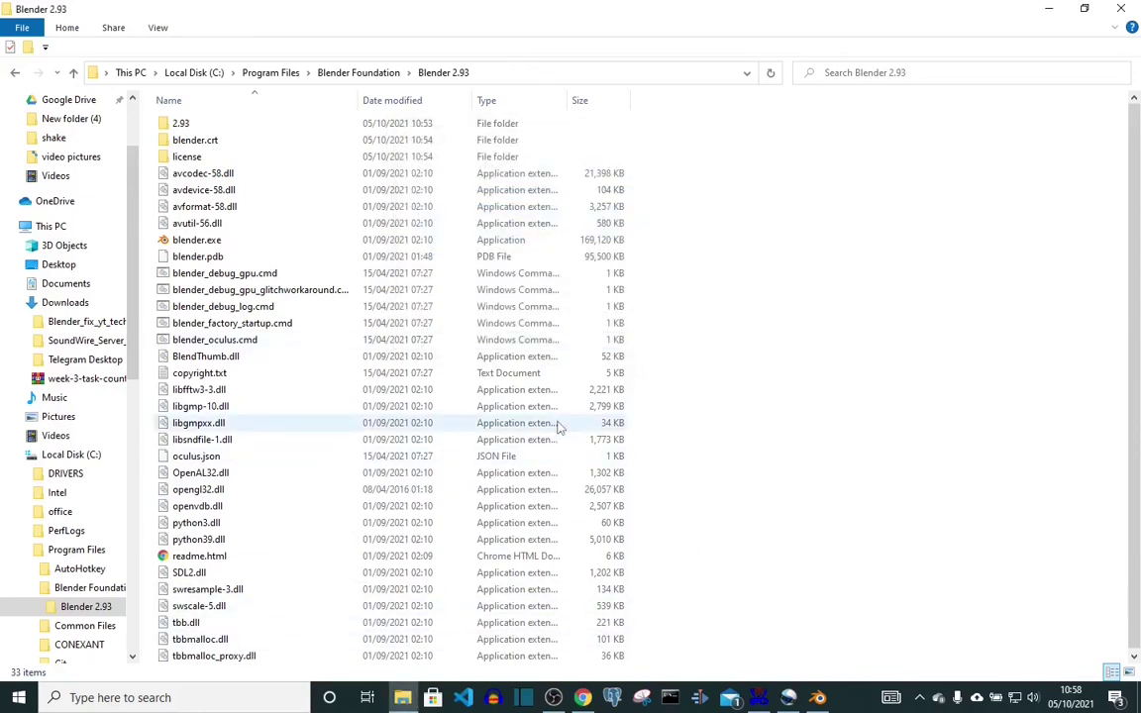
Minimize File Explorer and restore the Blender window from the taskbar
click(1056, 11)
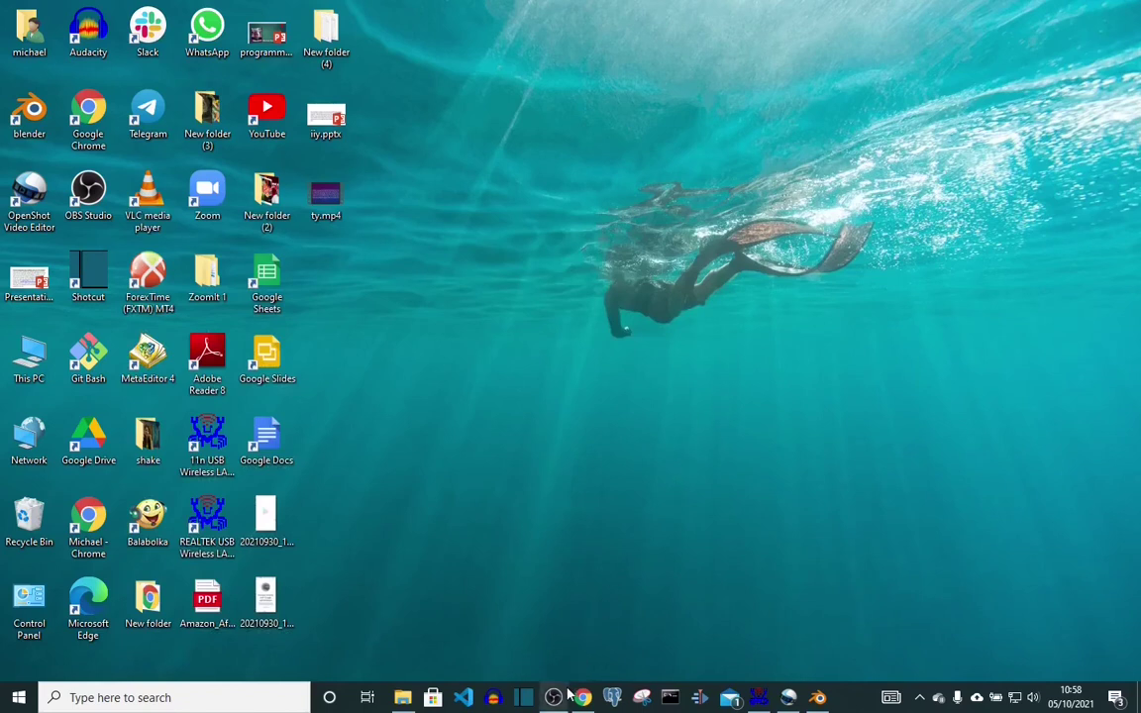
mouse_move(817, 697)
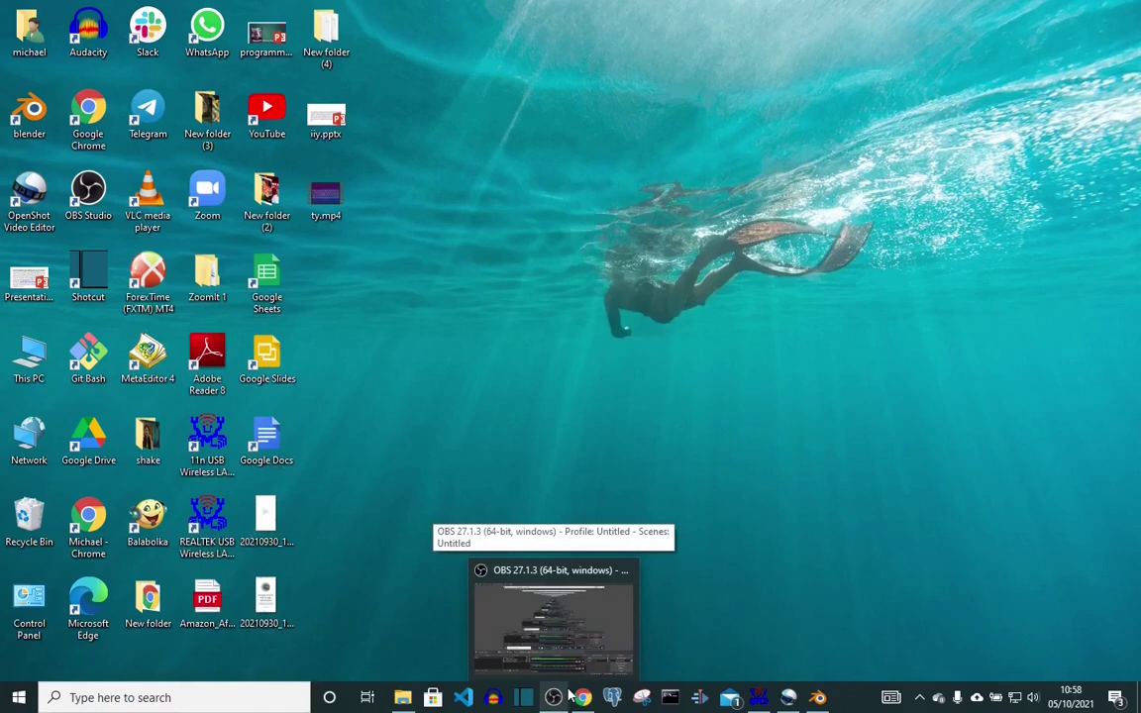
click(818, 697)
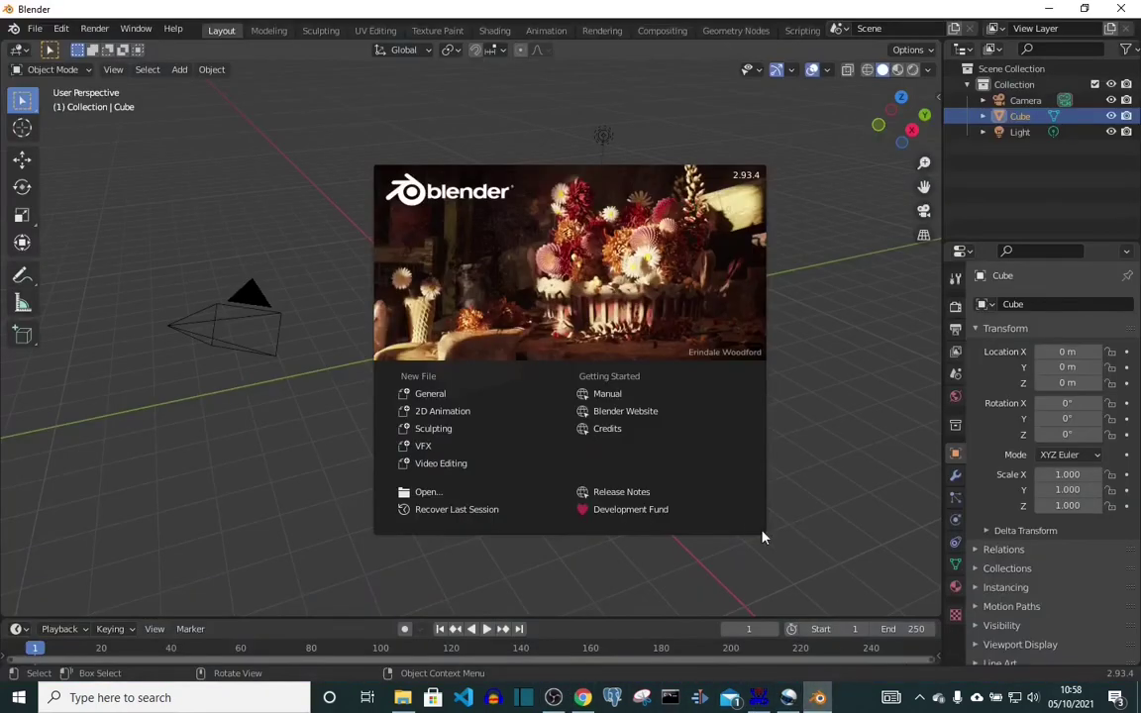